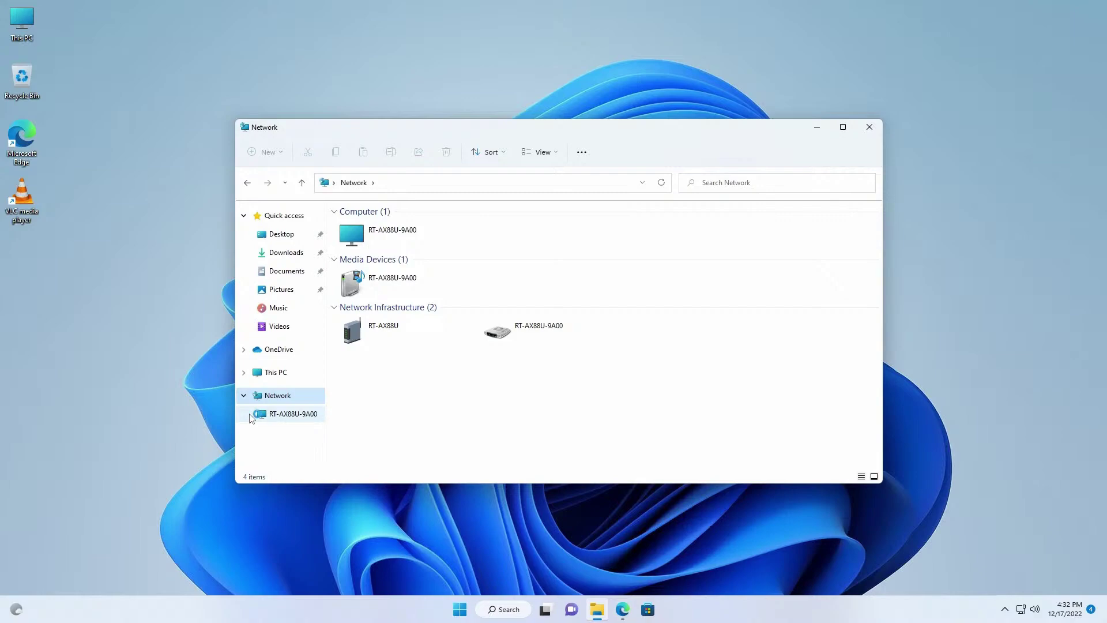
# Try the Seagate share on RT-AX88U-9A00, get 'Access is denied', then switch to the router admin.
pyautogui.click(258, 419)
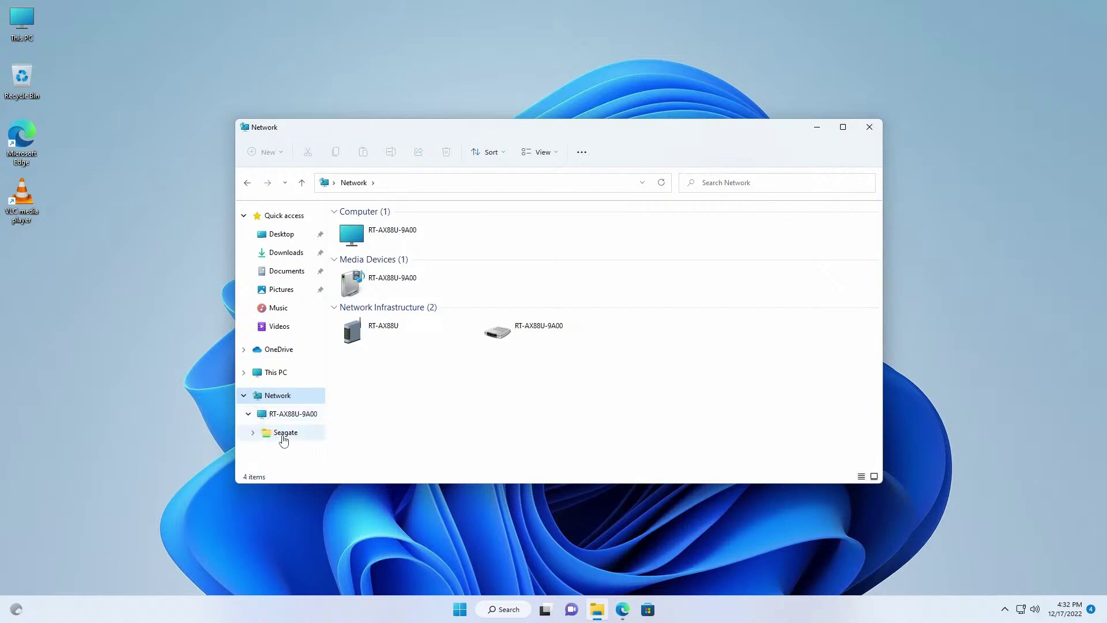
pyautogui.click(284, 438)
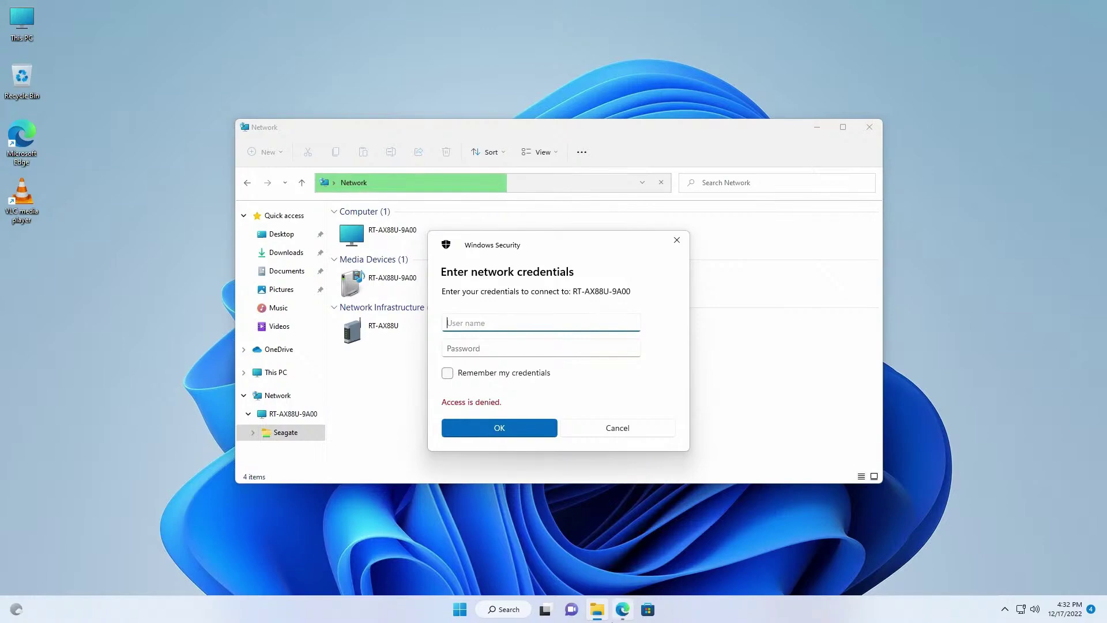
pyautogui.moveTo(634, 609)
pyautogui.click(630, 609)
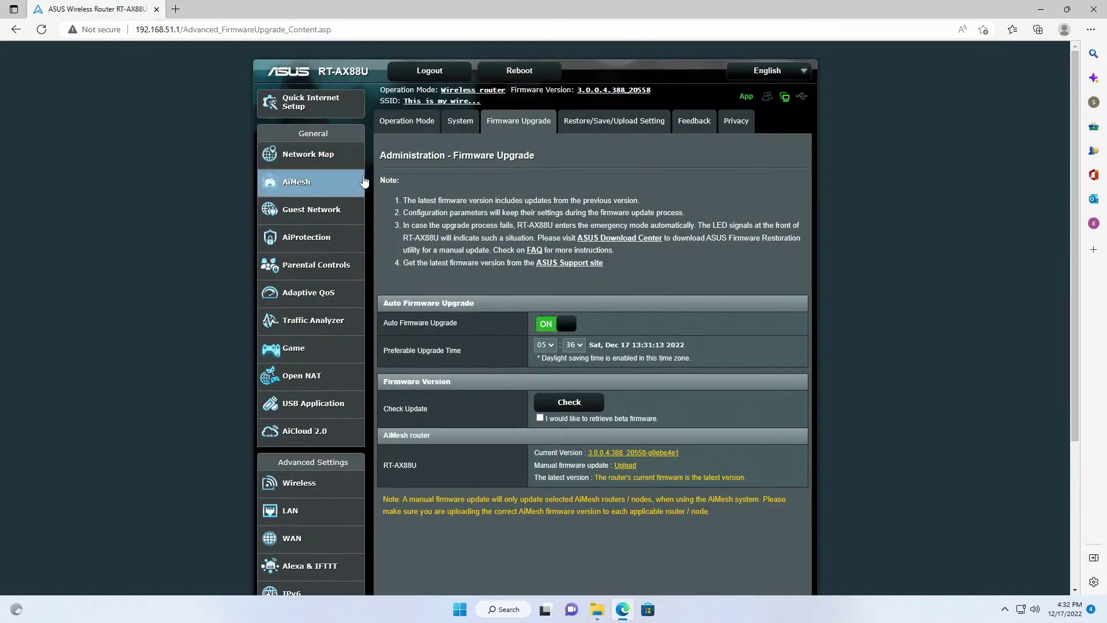
# Turn off the UPnP Media Server under USB Application > Servers Center, apply, then open Samba Share.
pyautogui.click(333, 204)
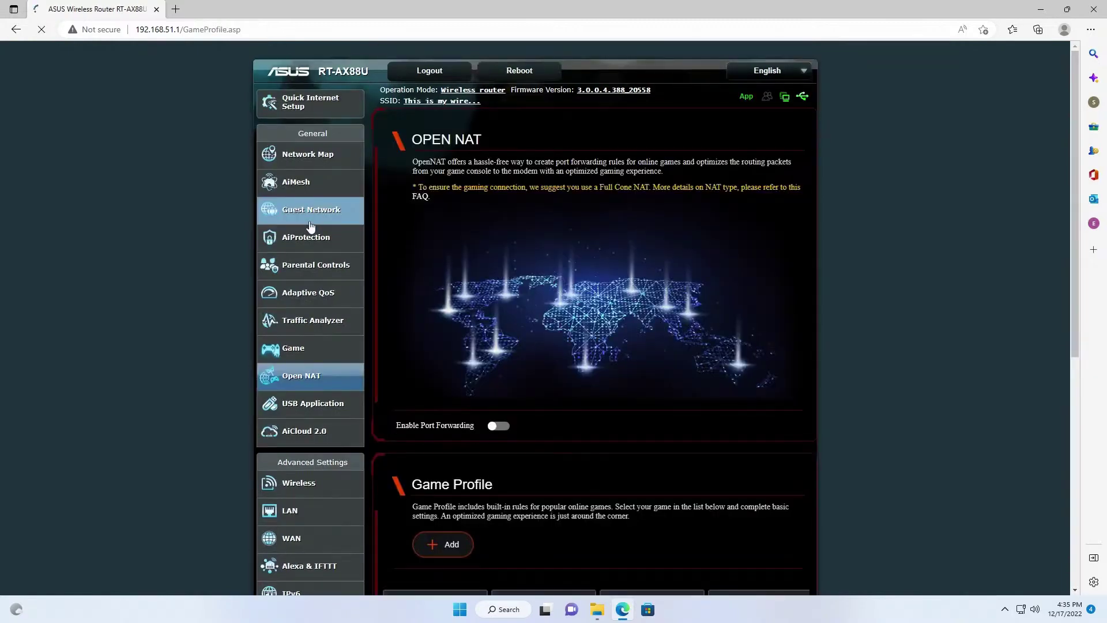
pyautogui.click(310, 403)
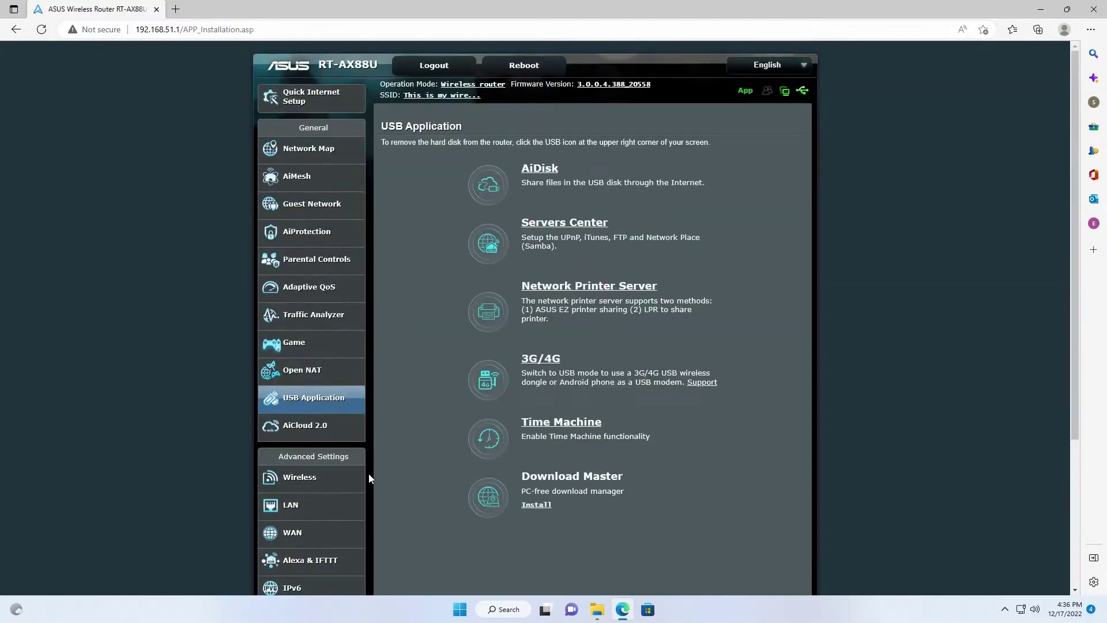
pyautogui.click(501, 255)
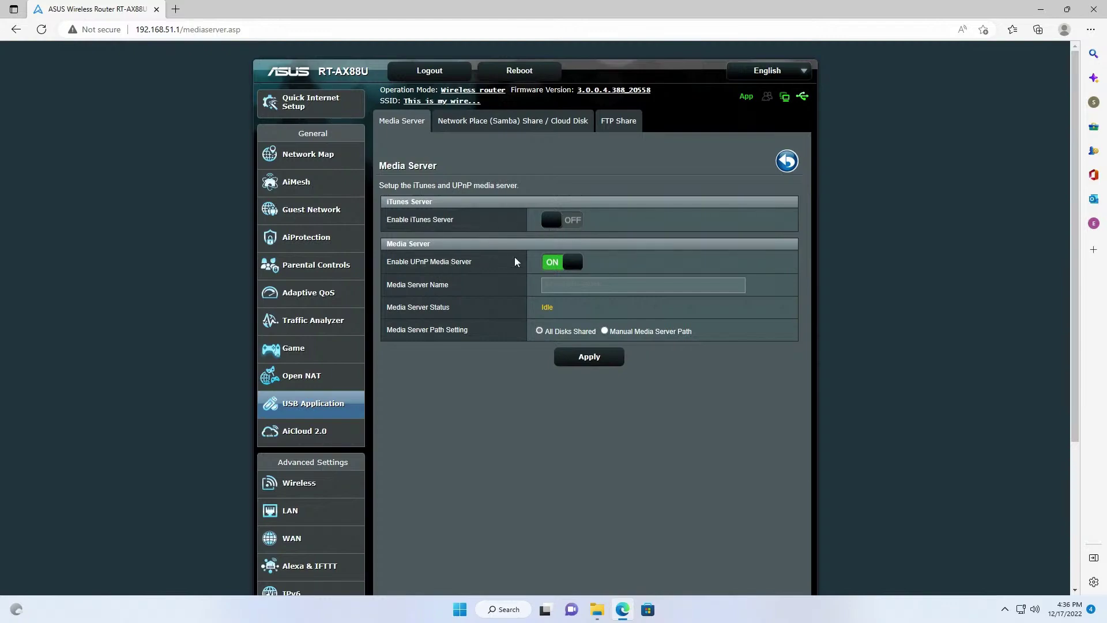
pyautogui.click(553, 264)
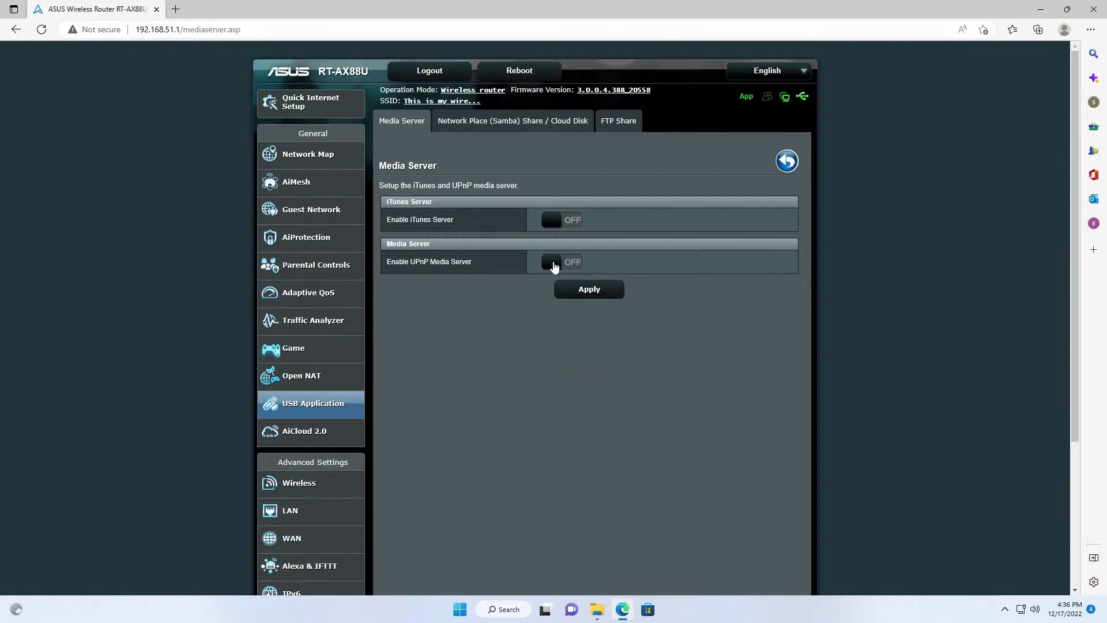
pyautogui.click(568, 295)
pyautogui.click(486, 122)
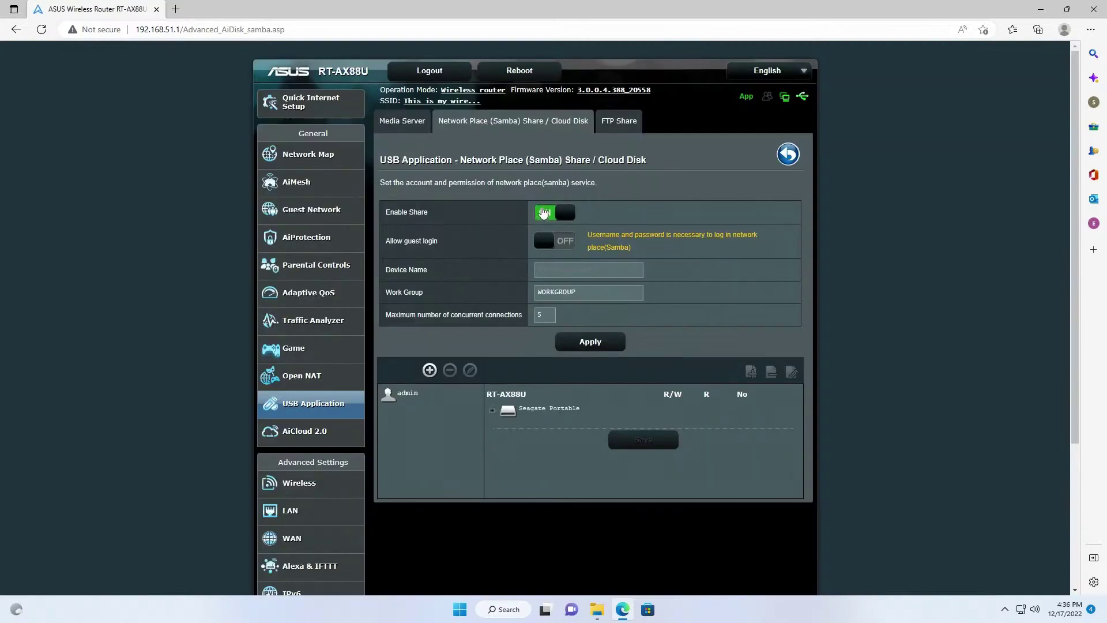
# Enable Allow guest login for the Samba share, confirm the warning, keep WORKGROUP, and apply.
pyautogui.click(545, 243)
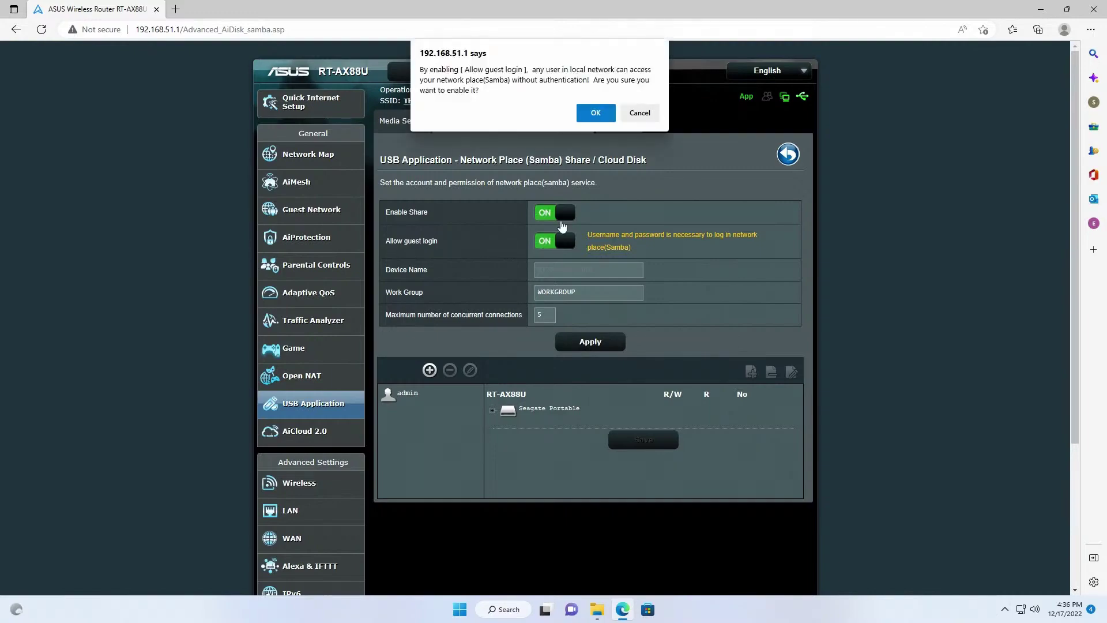
pyautogui.click(596, 115)
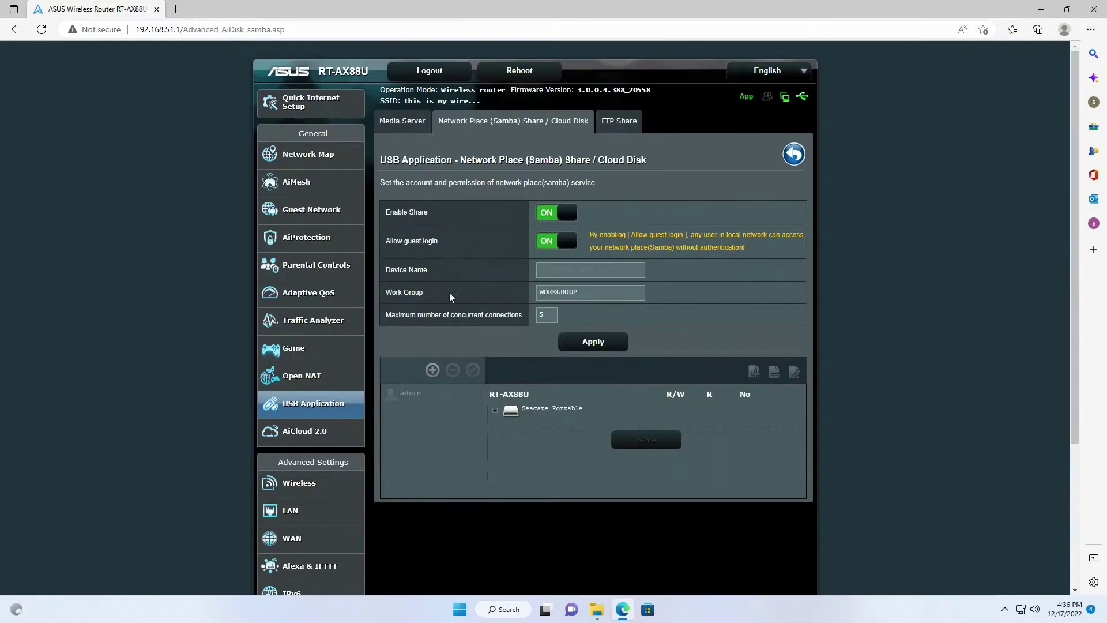
pyautogui.doubleClick(555, 292)
pyautogui.click(595, 342)
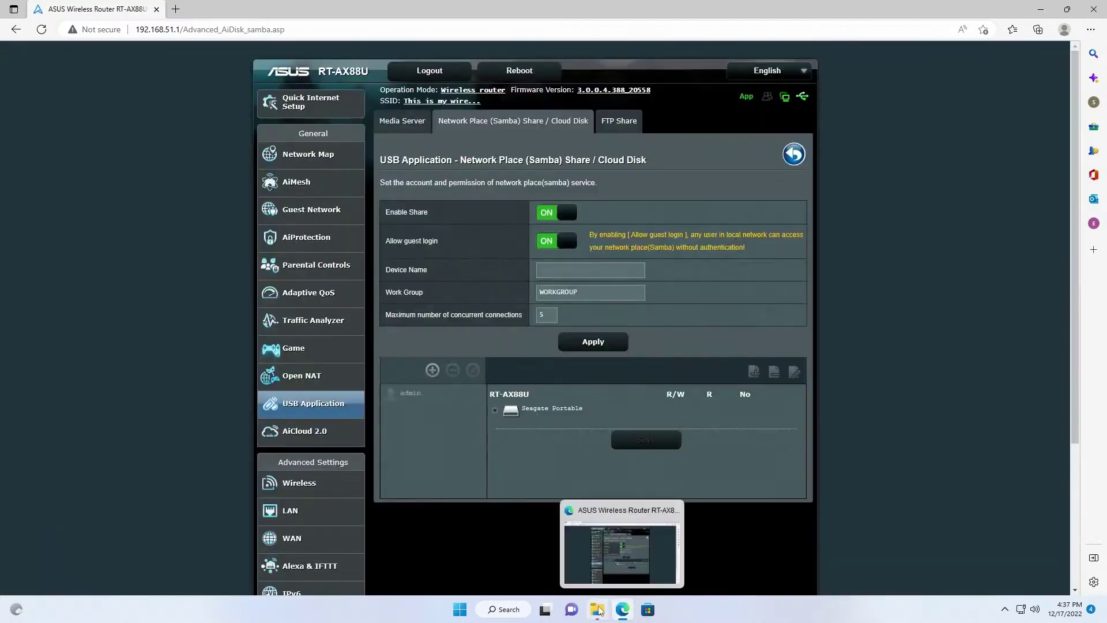
pyautogui.click(622, 544)
# Dismiss the credentials prompt and open Seagate_Portable_Drive on RT-AX88U-9A00 without logging in.
pyautogui.click(581, 432)
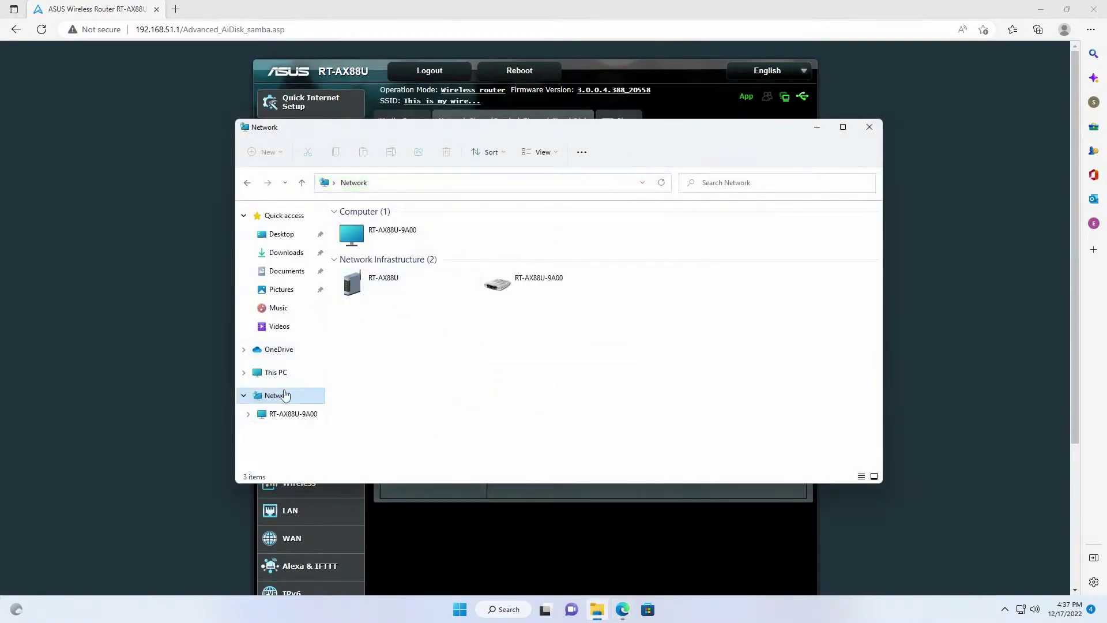
pyautogui.click(282, 420)
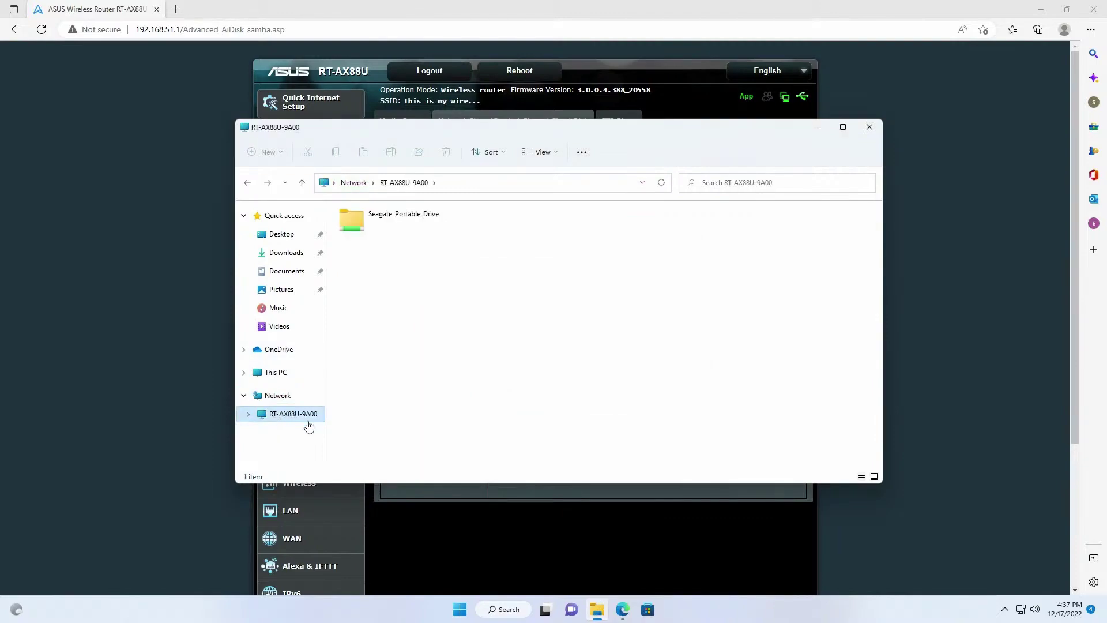
pyautogui.doubleClick(396, 213)
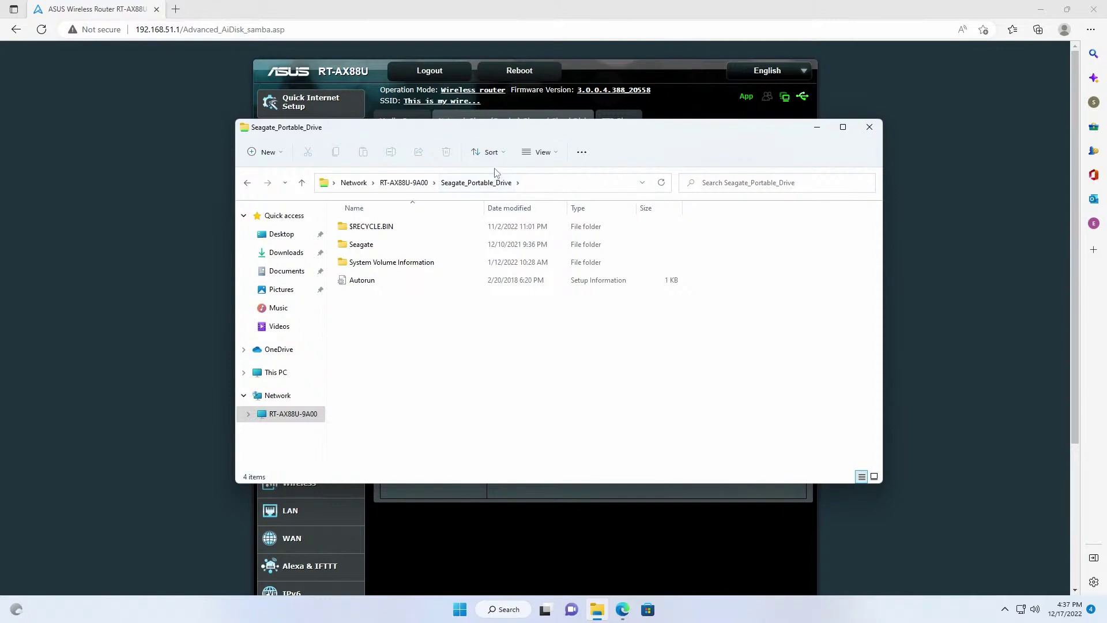
pyautogui.click(79, 267)
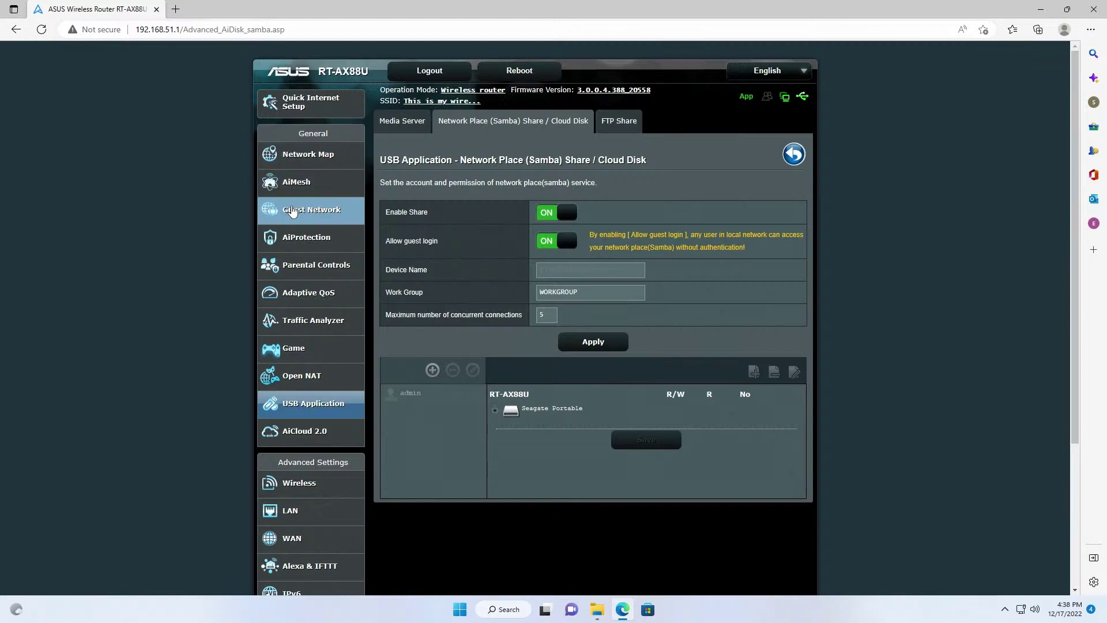
# Change the router's LAN Host Name to Server, apply it, and close Edge.
pyautogui.click(273, 512)
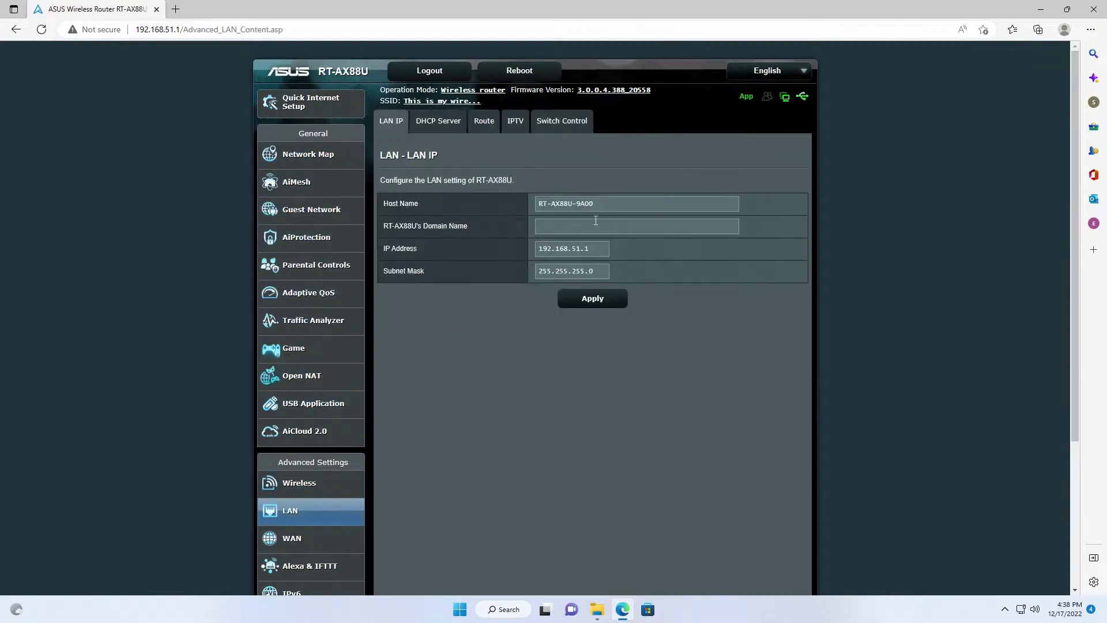
pyautogui.click(603, 204)
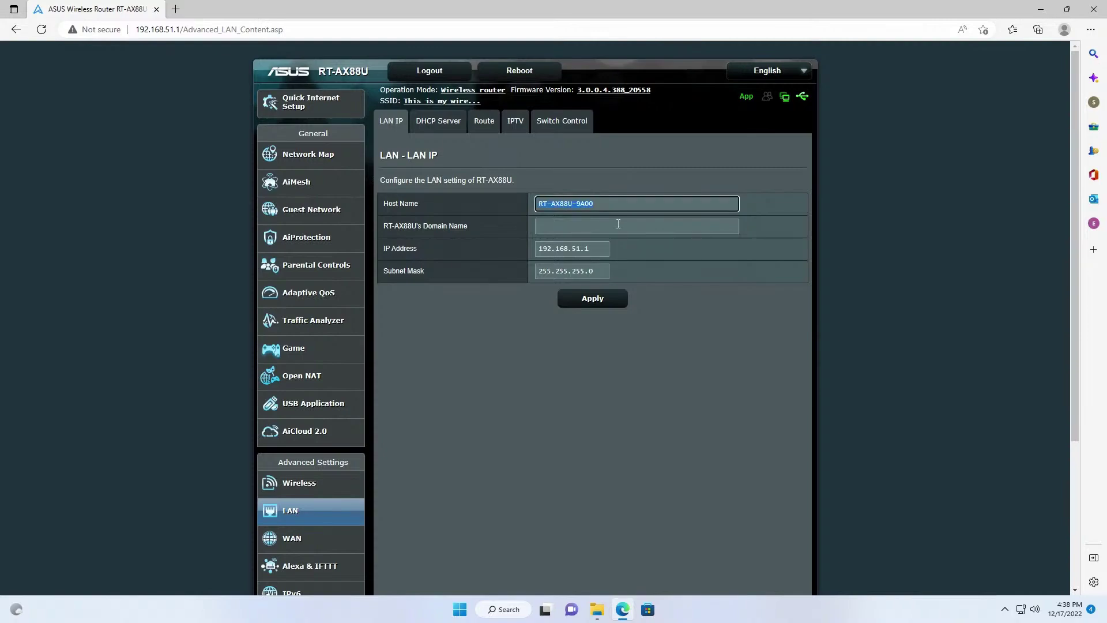
pyautogui.write('Server')
pyautogui.click(615, 301)
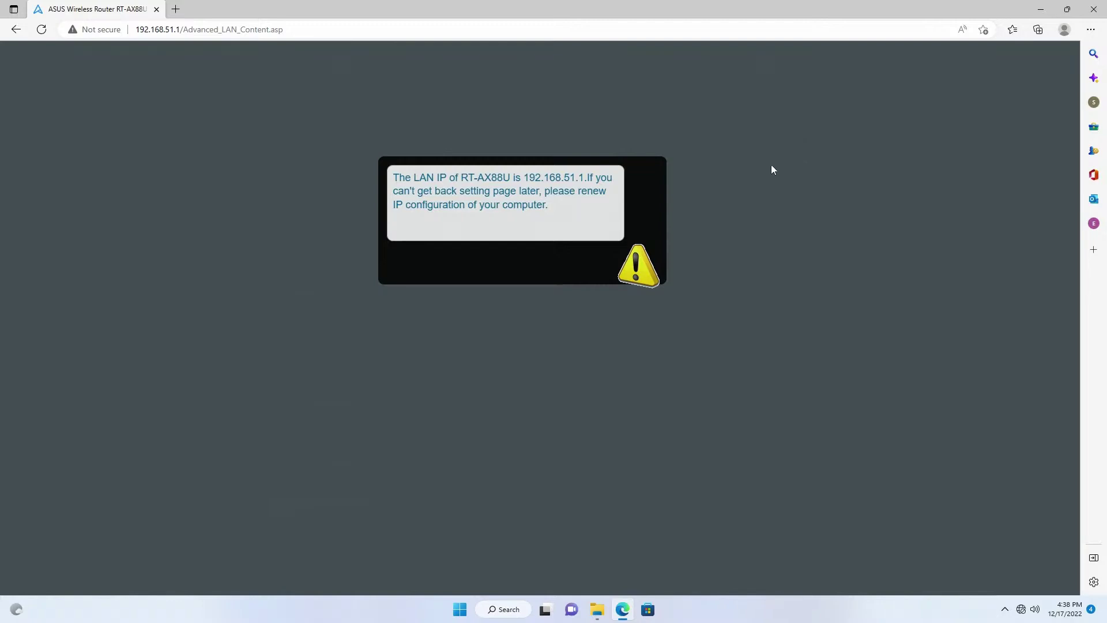
pyautogui.click(1096, 12)
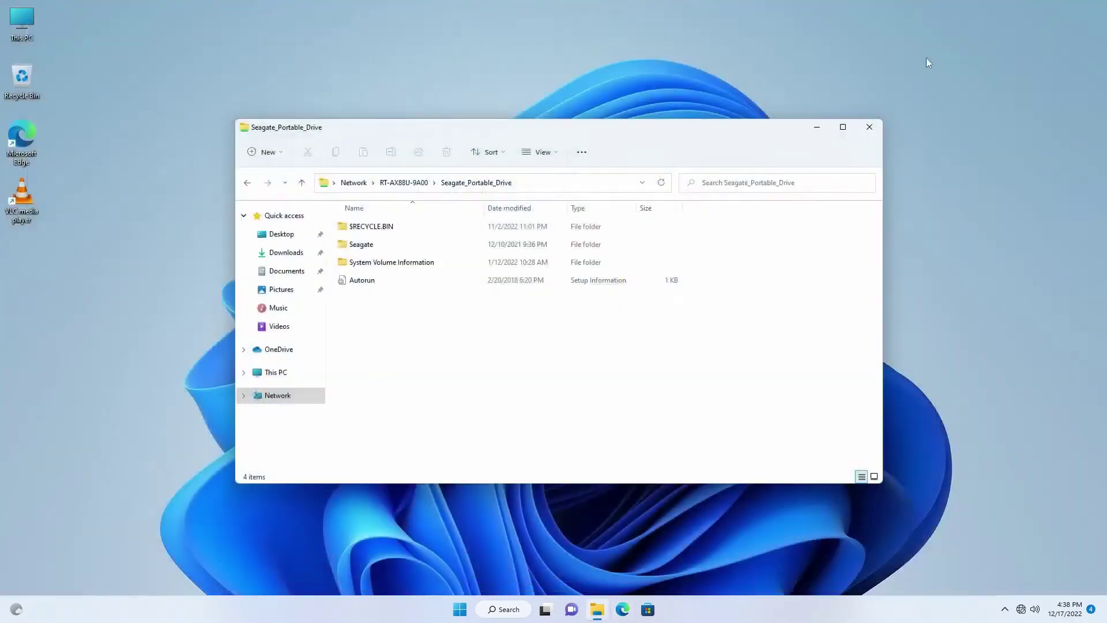
# Reopen File Explorer and open Seagate_Portable_Drive under the renamed SERVER device.
pyautogui.click(870, 126)
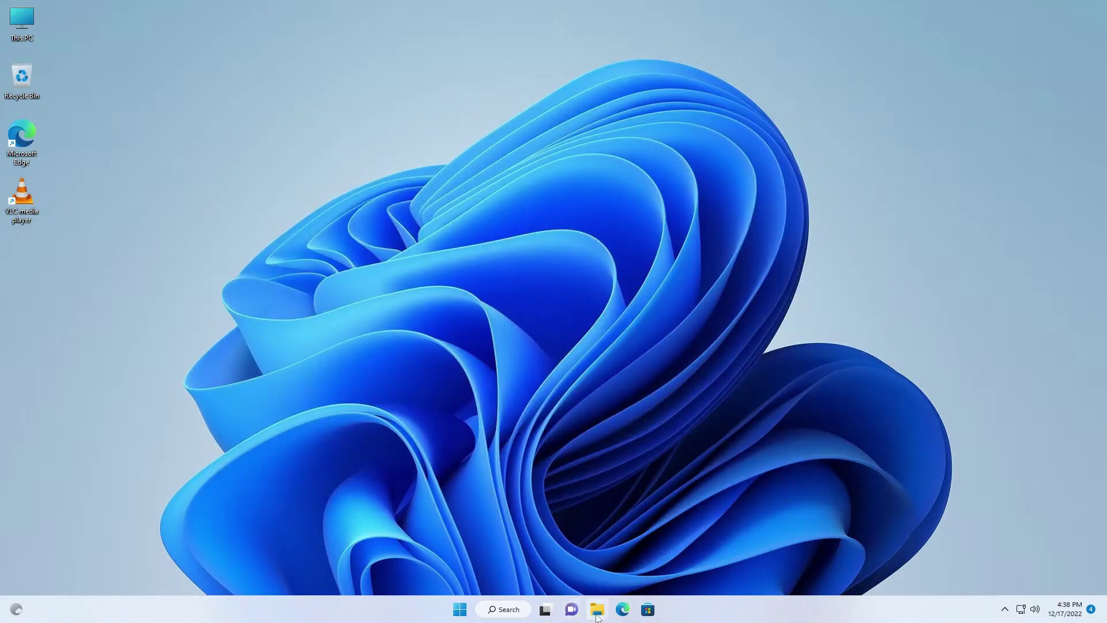
pyautogui.click(597, 614)
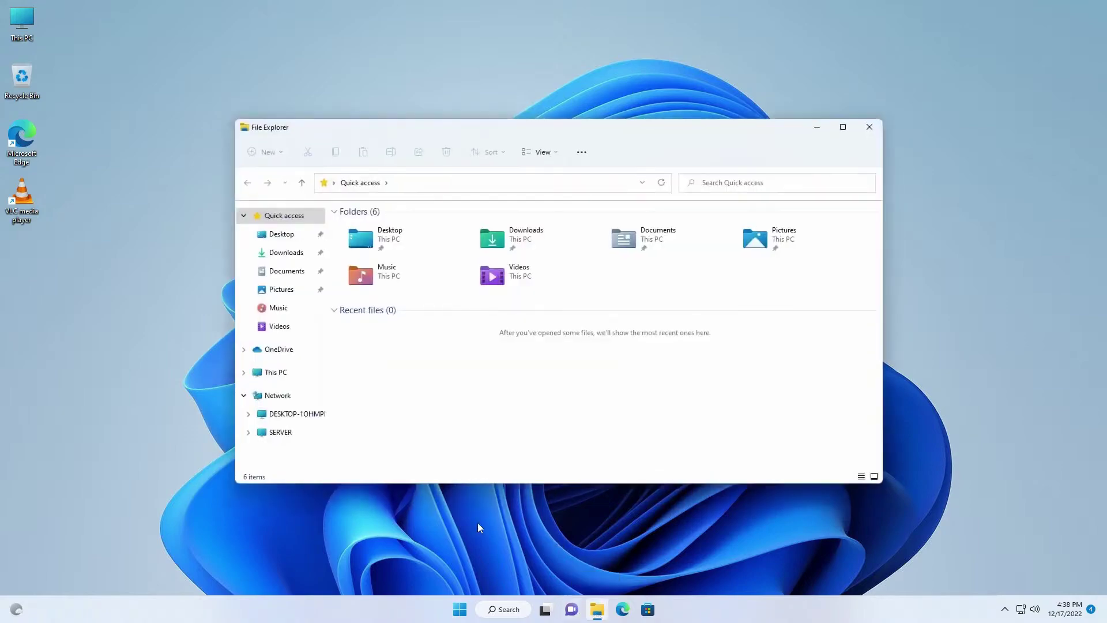
pyautogui.click(298, 438)
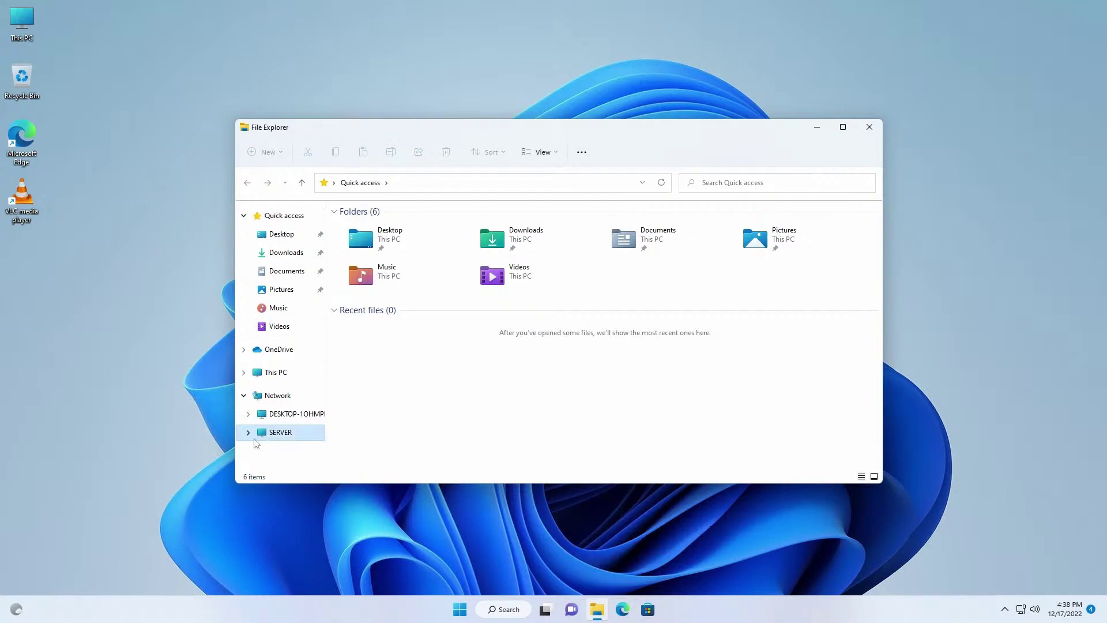
pyautogui.click(251, 438)
pyautogui.click(279, 454)
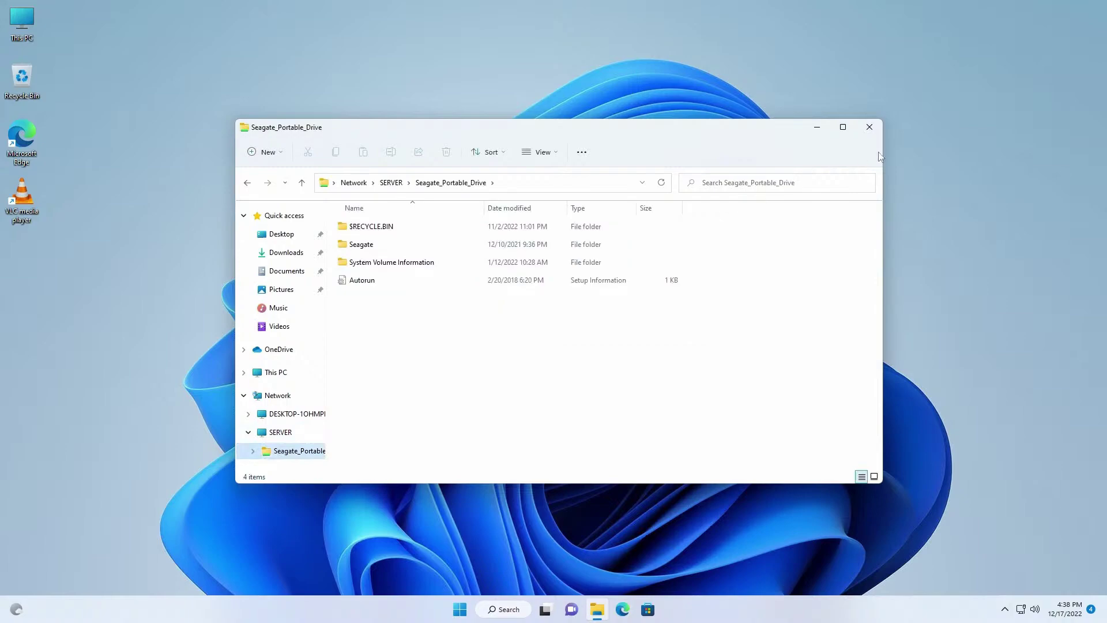
pyautogui.click(869, 128)
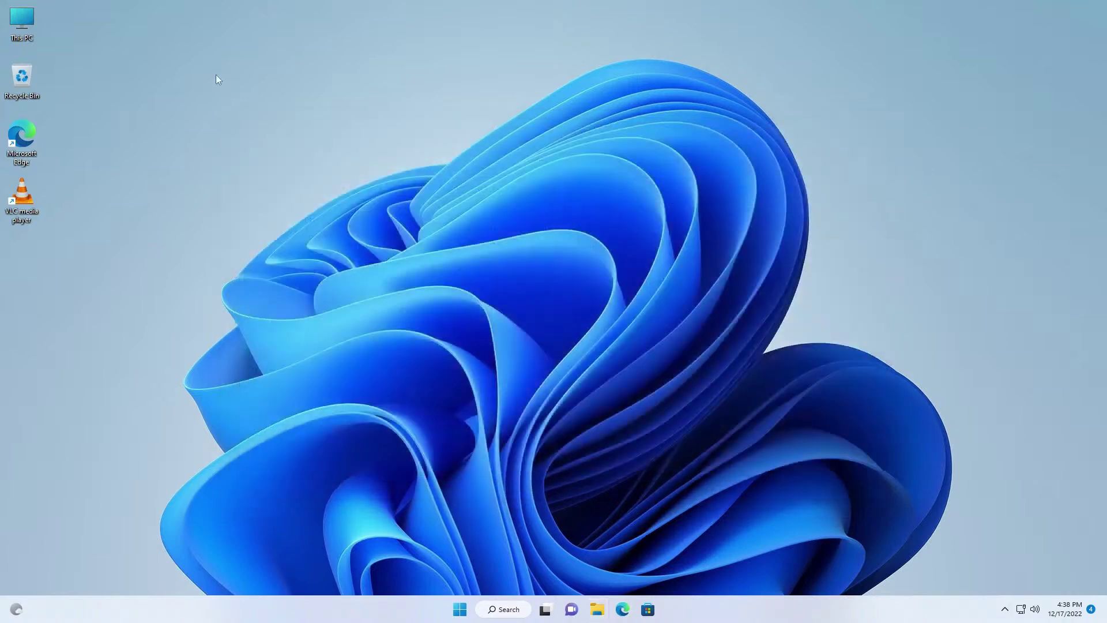
# Check SERVER's listing from This PC, then close it back to the desktop.
pyautogui.doubleClick(21, 30)
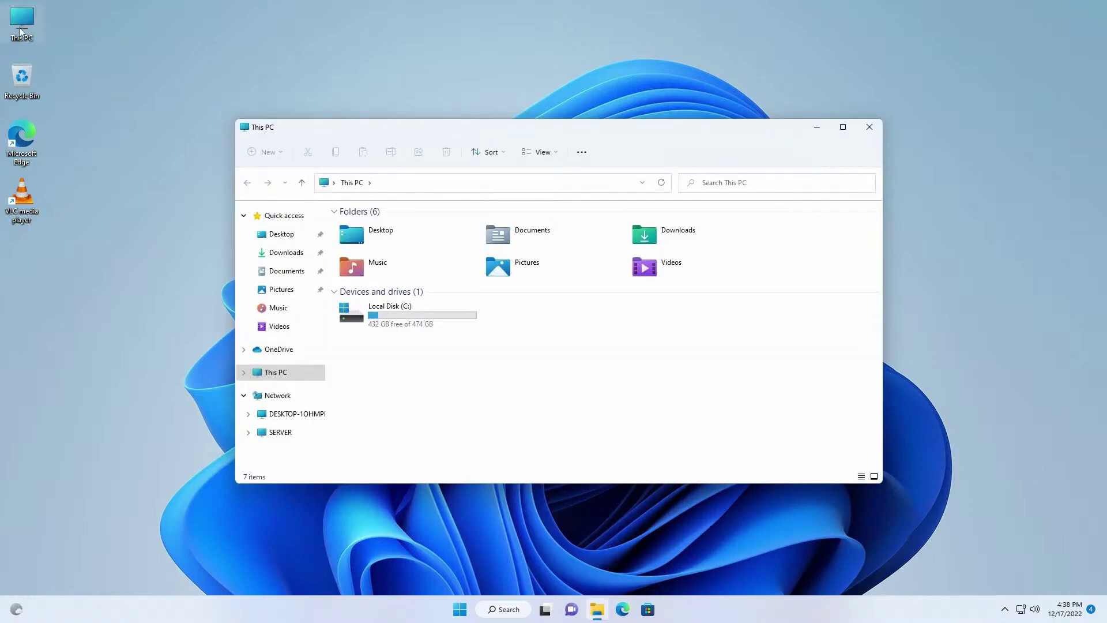
pyautogui.click(883, 123)
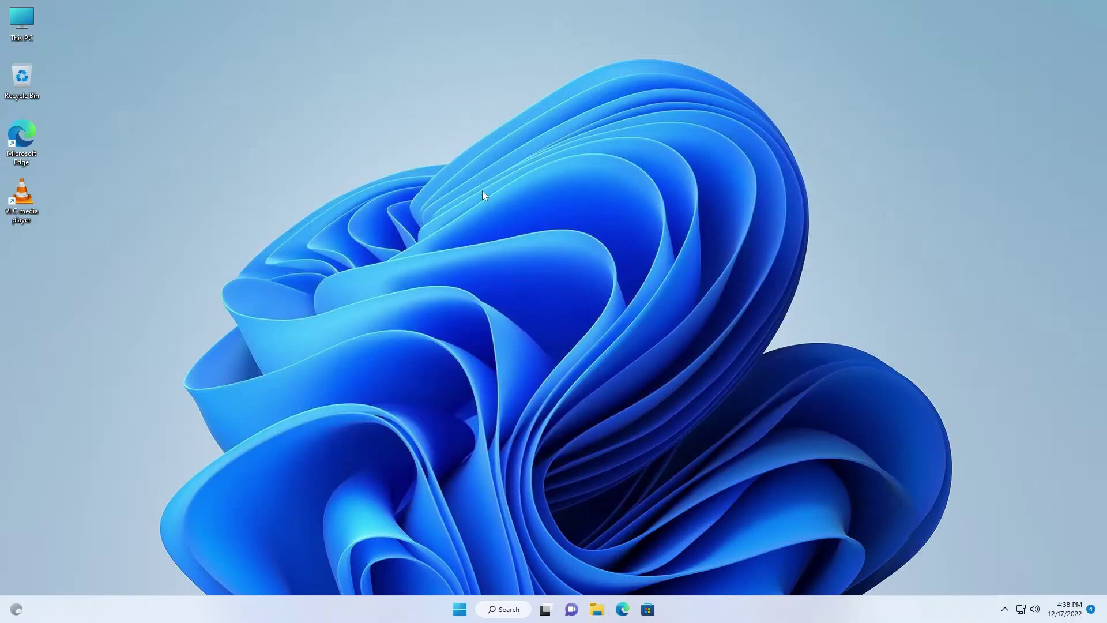
pyautogui.rightClick(482, 192)
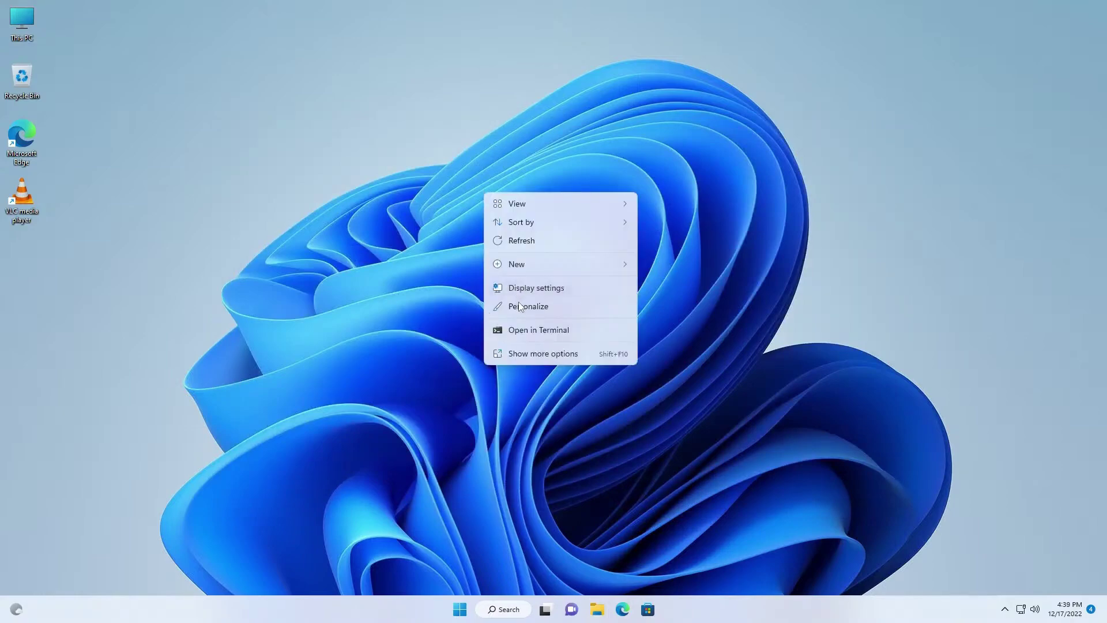
# Review the Desktop icon settings under Personalize > Themes and accept them with OK.
pyautogui.click(518, 308)
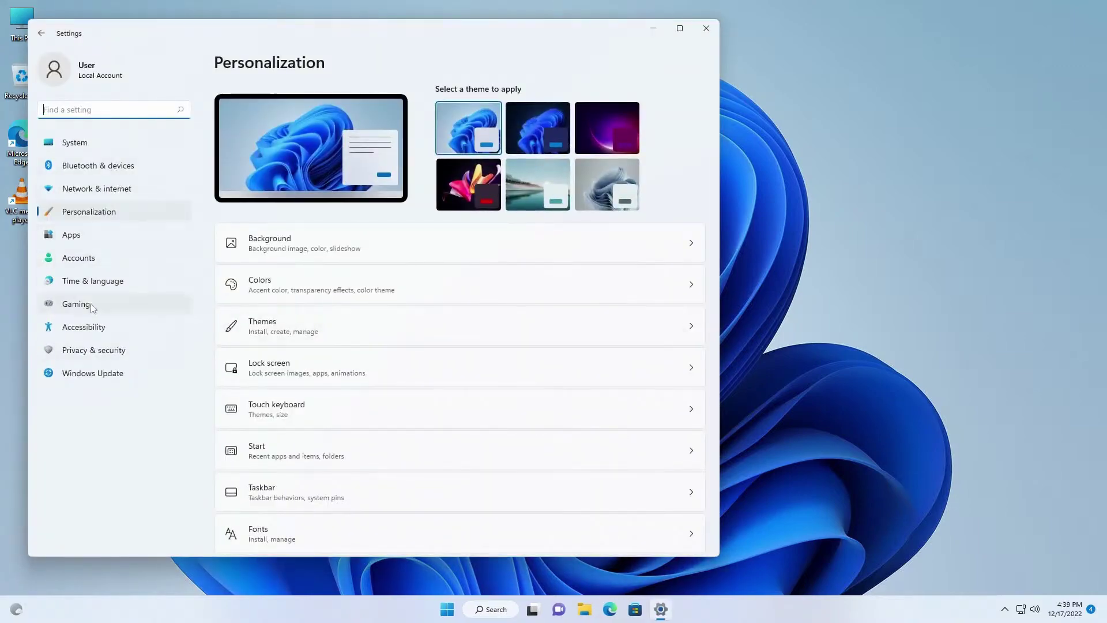
pyautogui.click(315, 314)
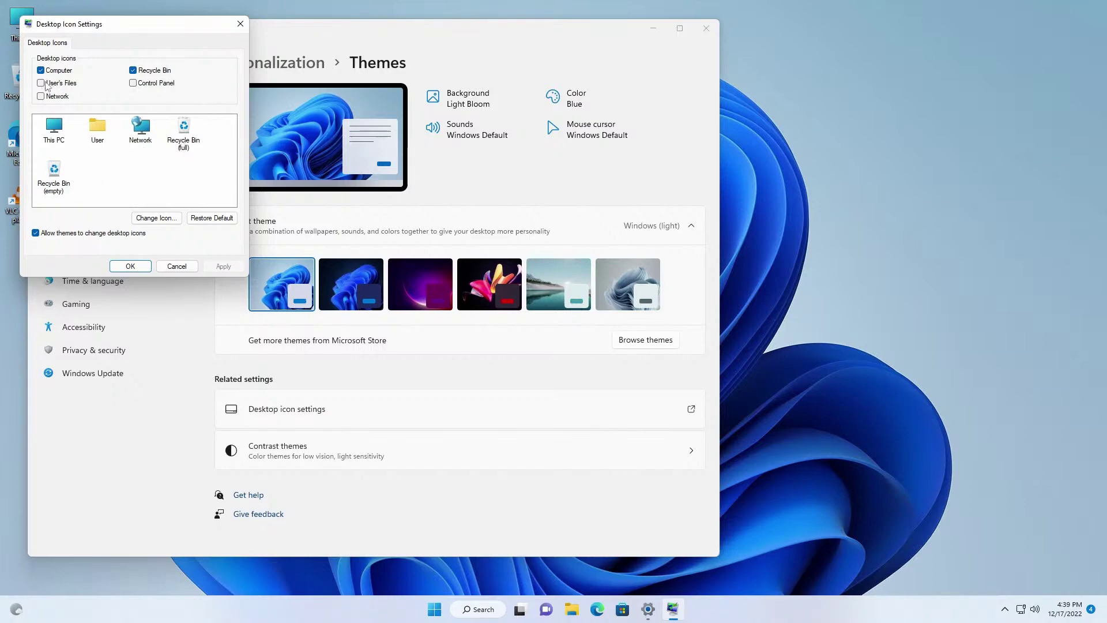
pyautogui.click(133, 83)
pyautogui.click(144, 267)
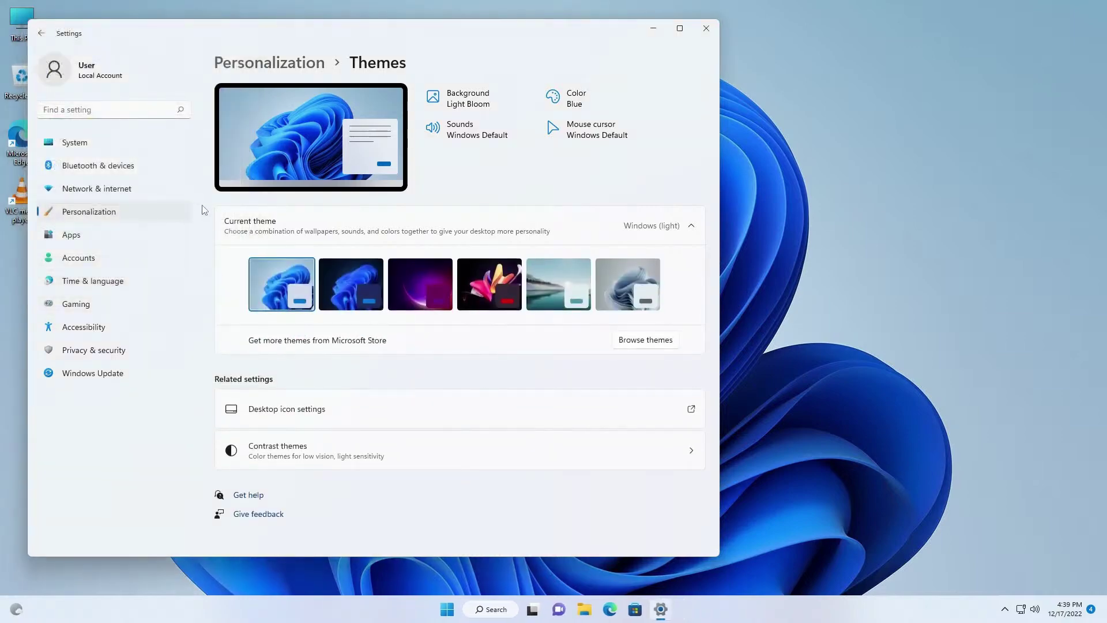
# View This PC's Properties About page, scroll through its specifications, and close Settings.
pyautogui.rightClick(22, 28)
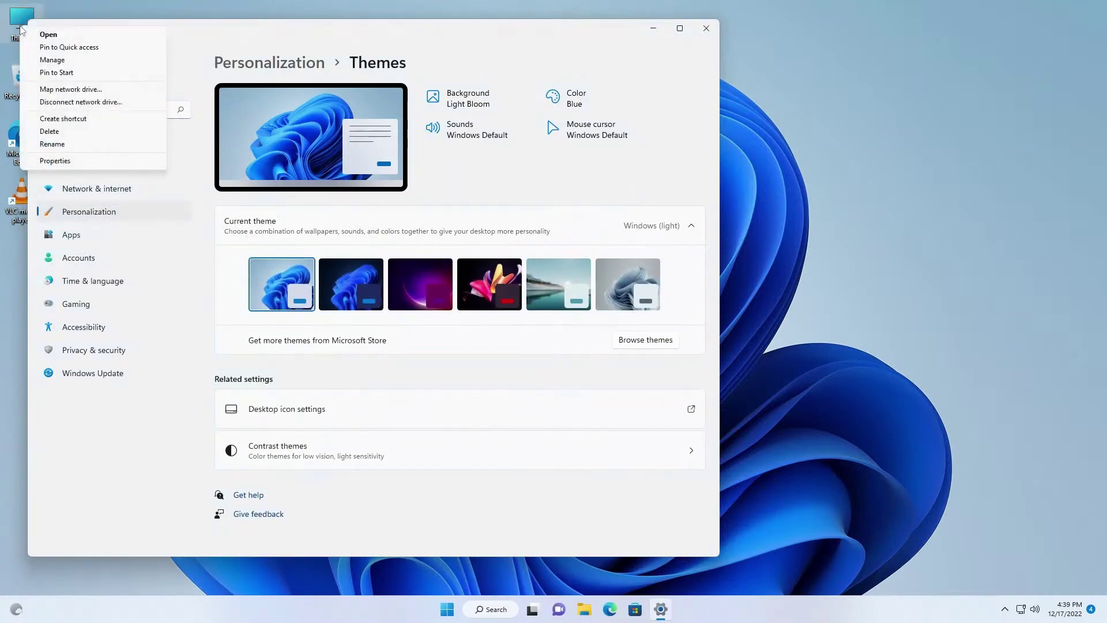
pyautogui.click(41, 160)
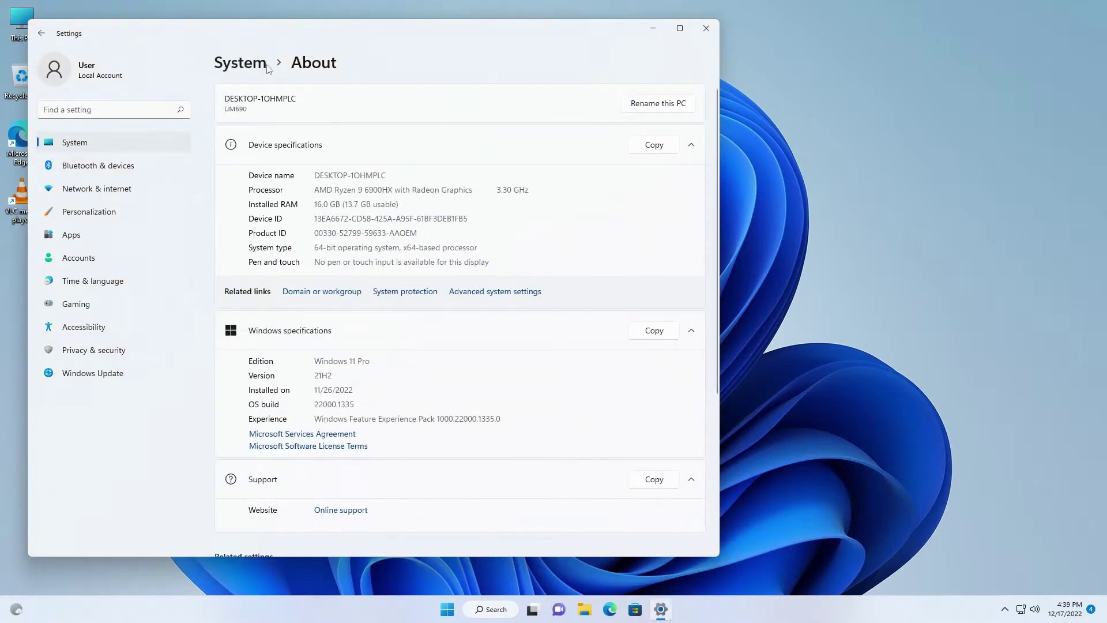
pyautogui.scroll(-5, 366, 267)
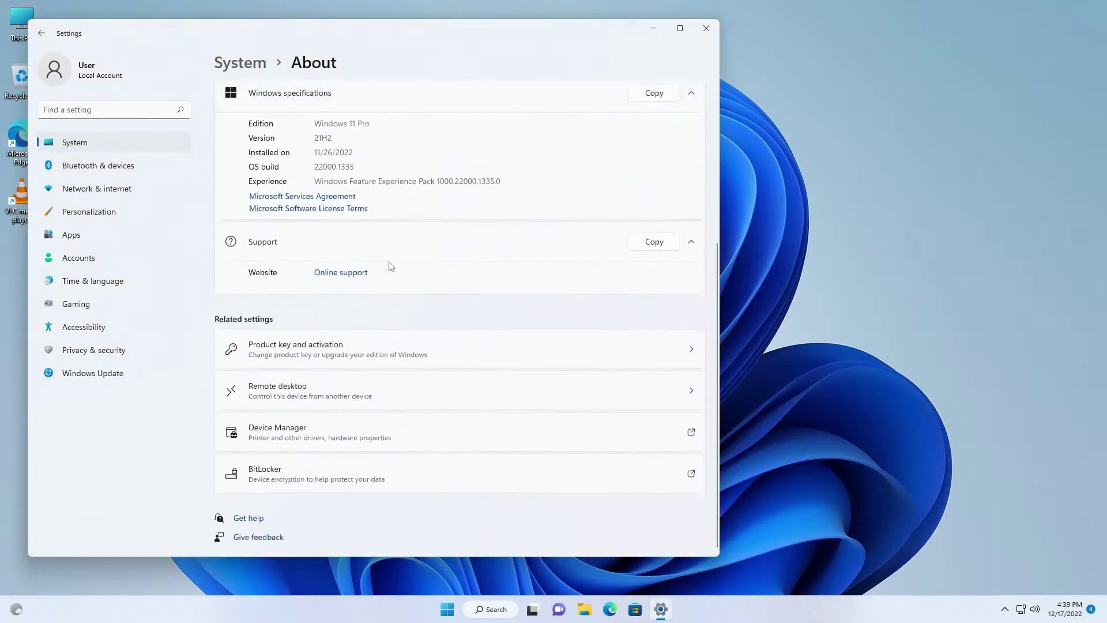
pyautogui.click(707, 29)
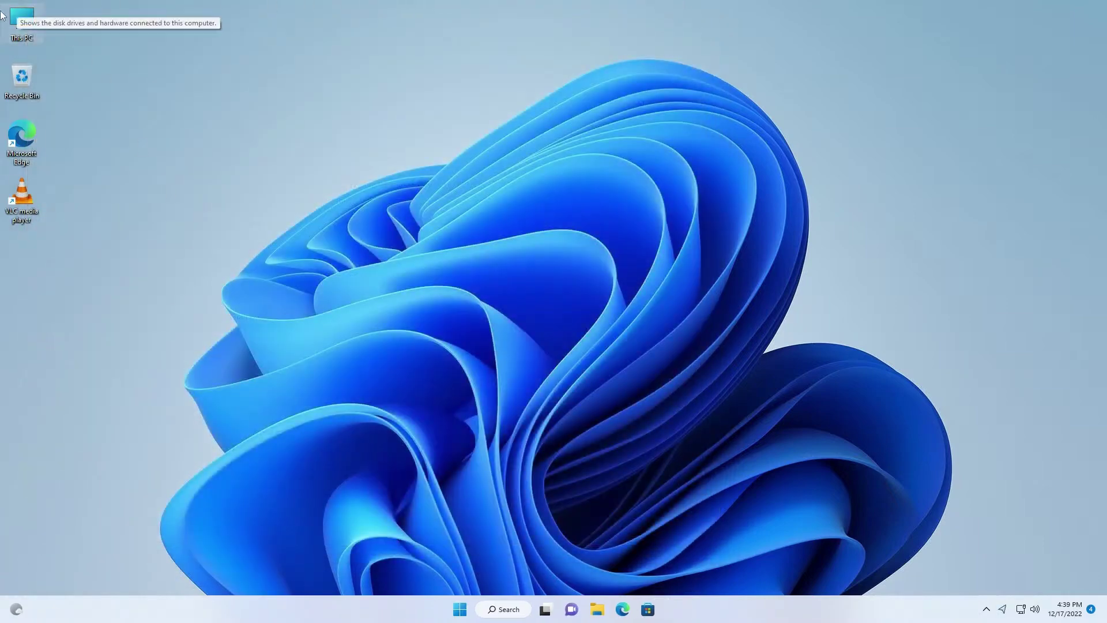
# Map SERVER\Seagate_Portable_Drive as drive Z: using Map network drive from This PC.
pyautogui.doubleClick(22, 20)
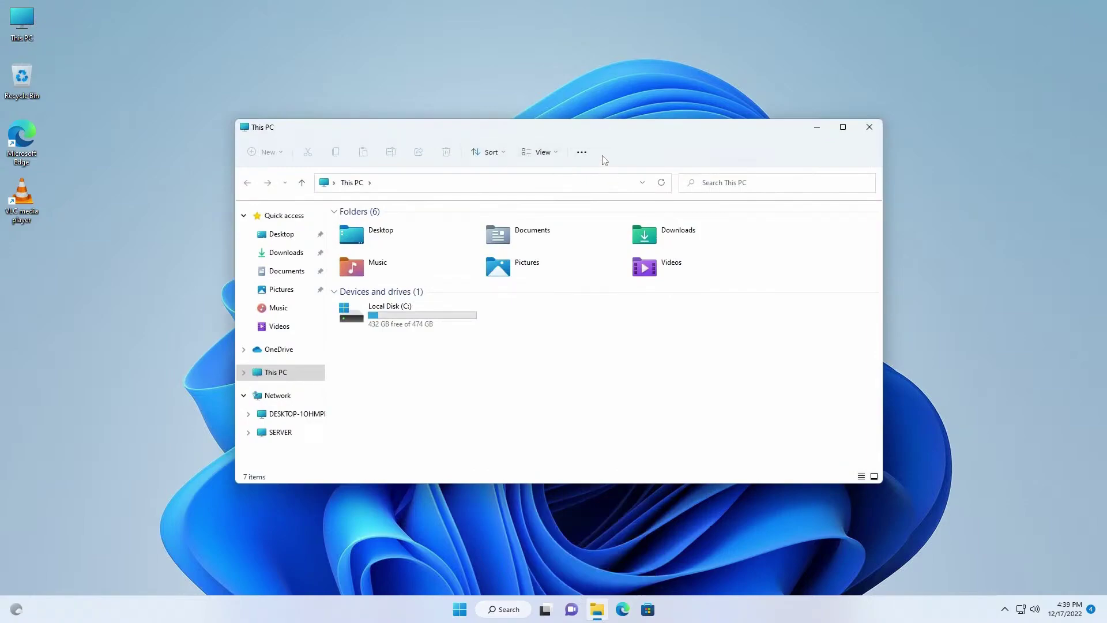
pyautogui.click(583, 153)
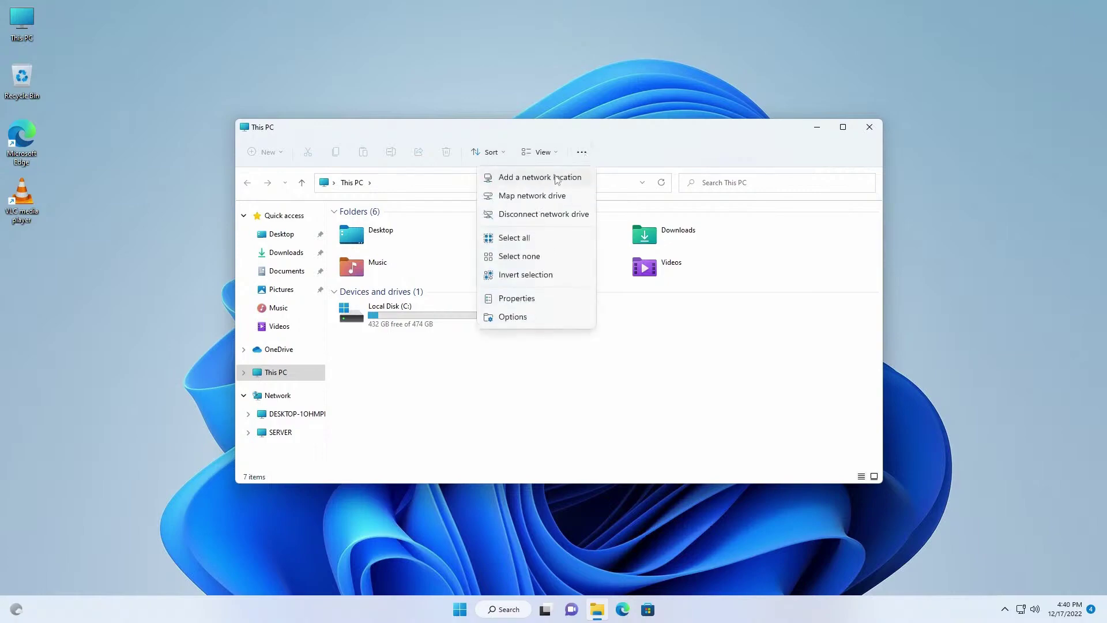
pyautogui.click(552, 196)
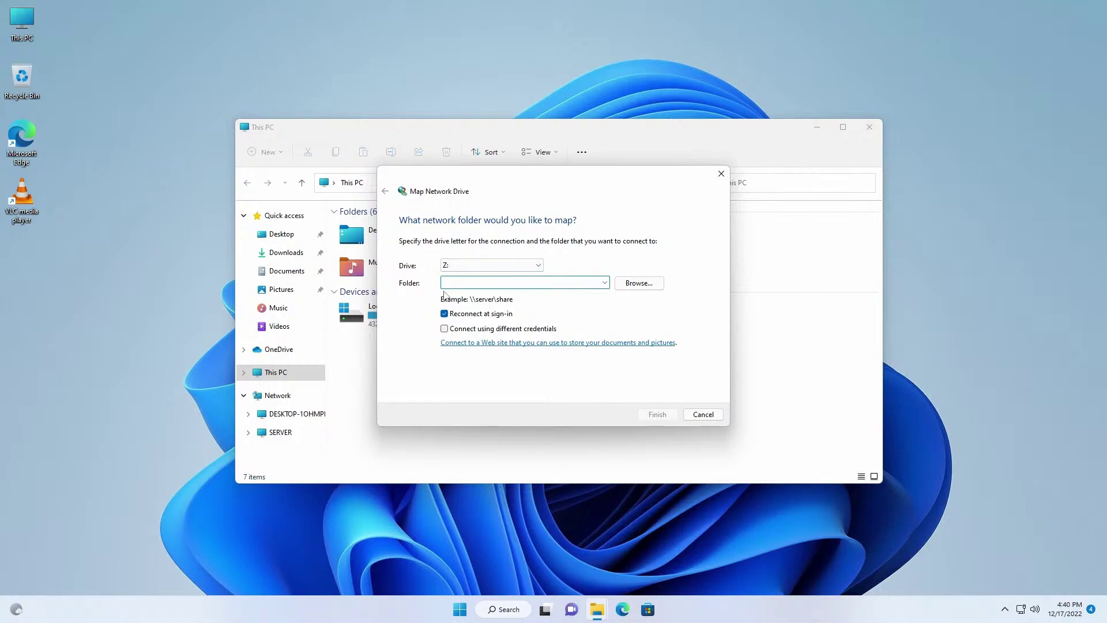
pyautogui.click(644, 283)
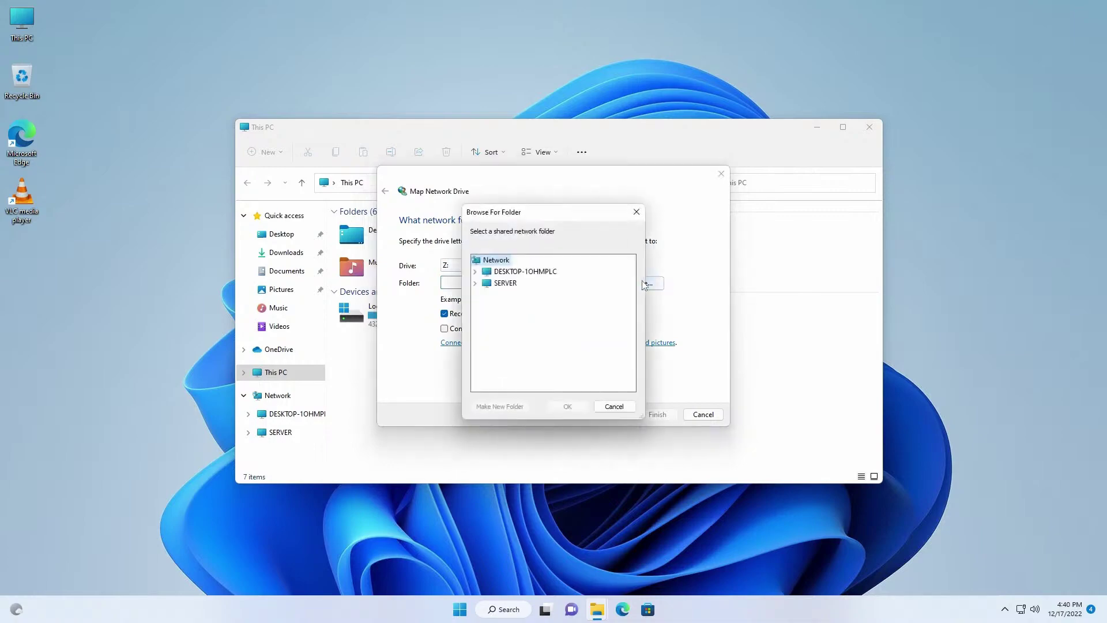
pyautogui.click(475, 283)
pyautogui.click(486, 295)
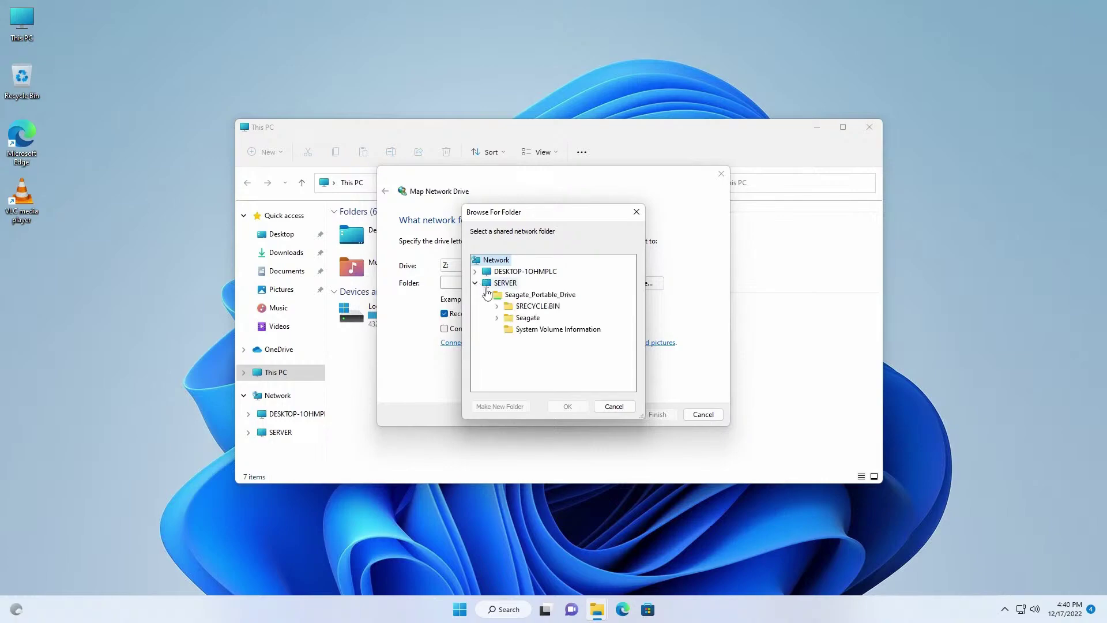
pyautogui.click(534, 295)
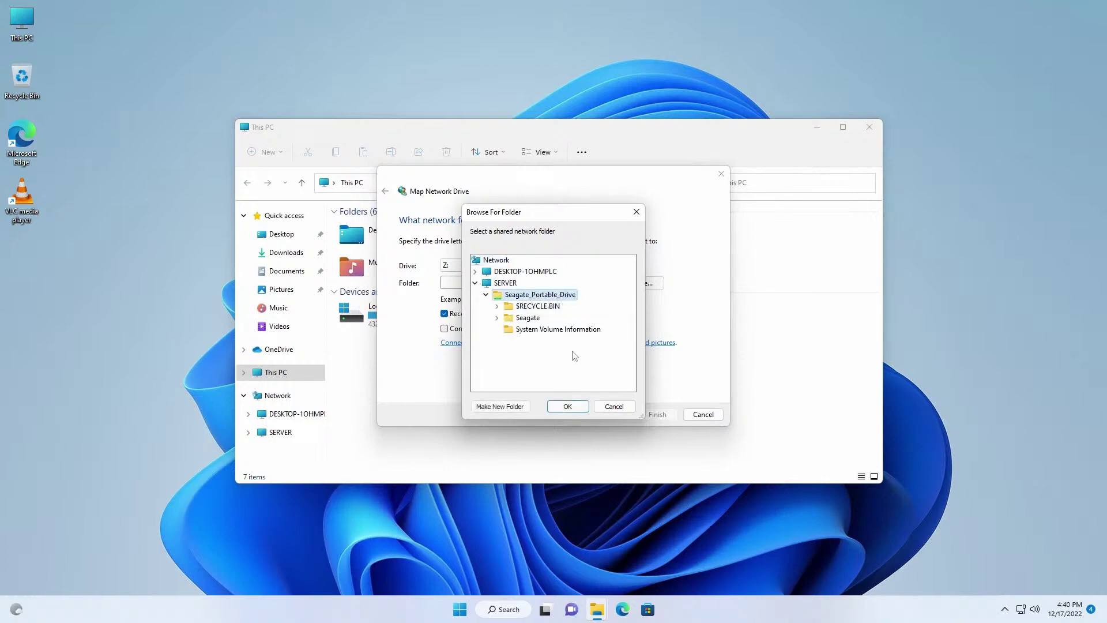
pyautogui.click(565, 404)
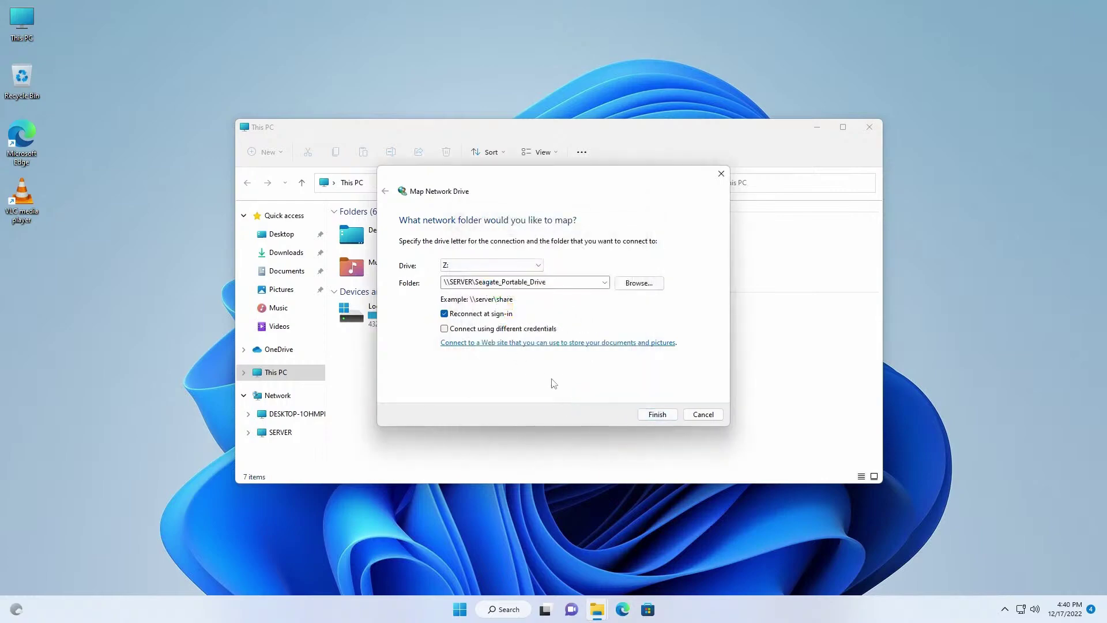
pyautogui.click(655, 414)
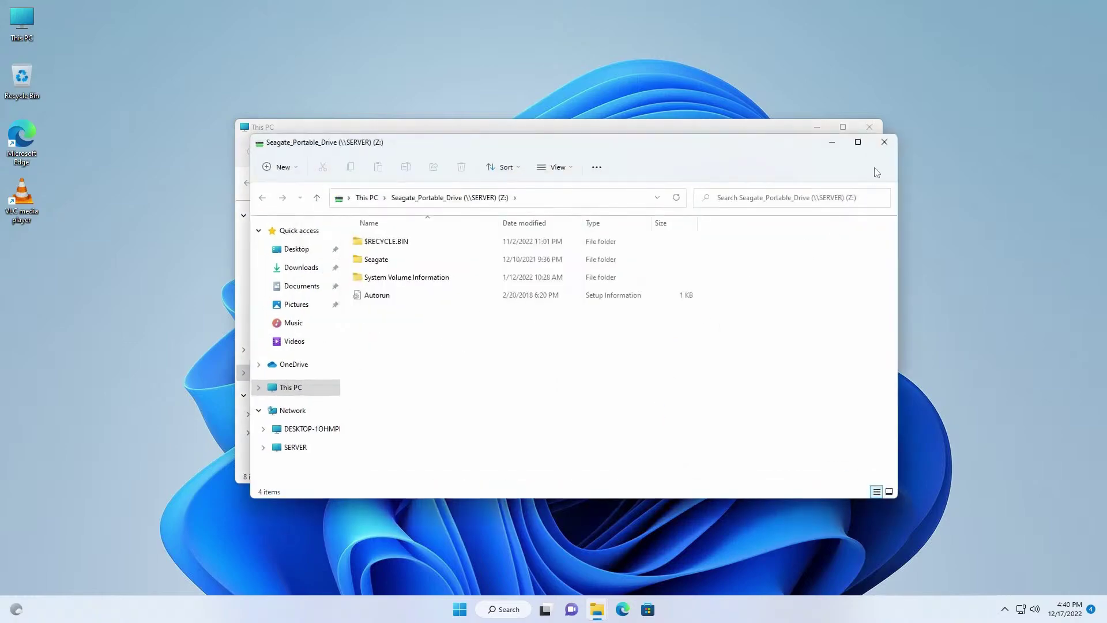
# Open drive Z:, drag the VLC media player shortcut into it, and press Delete on it.
pyautogui.click(884, 142)
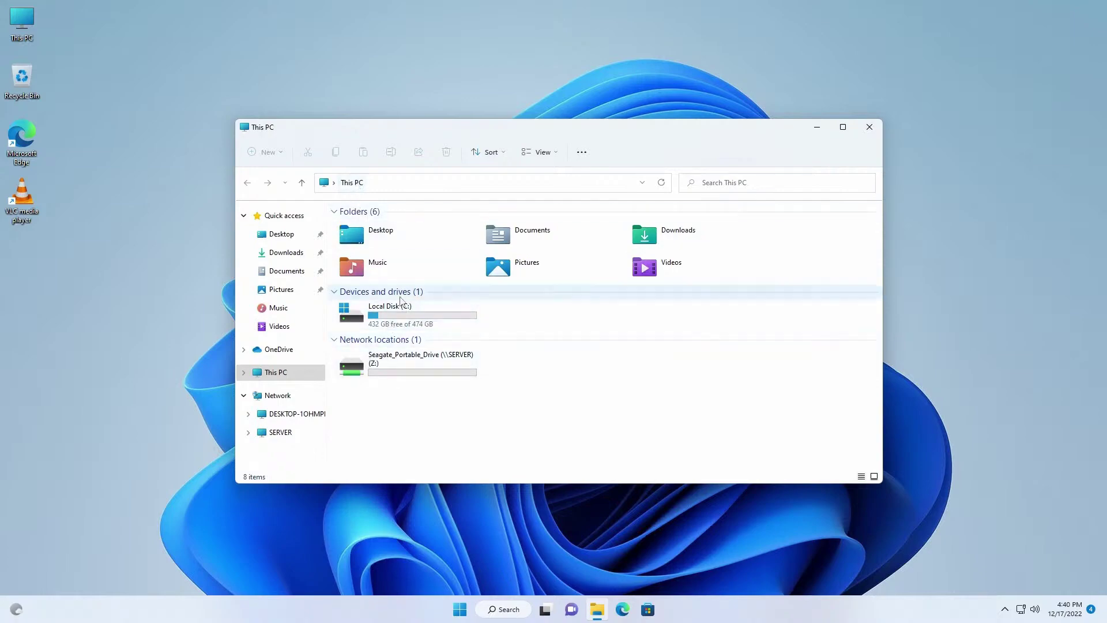
pyautogui.doubleClick(404, 375)
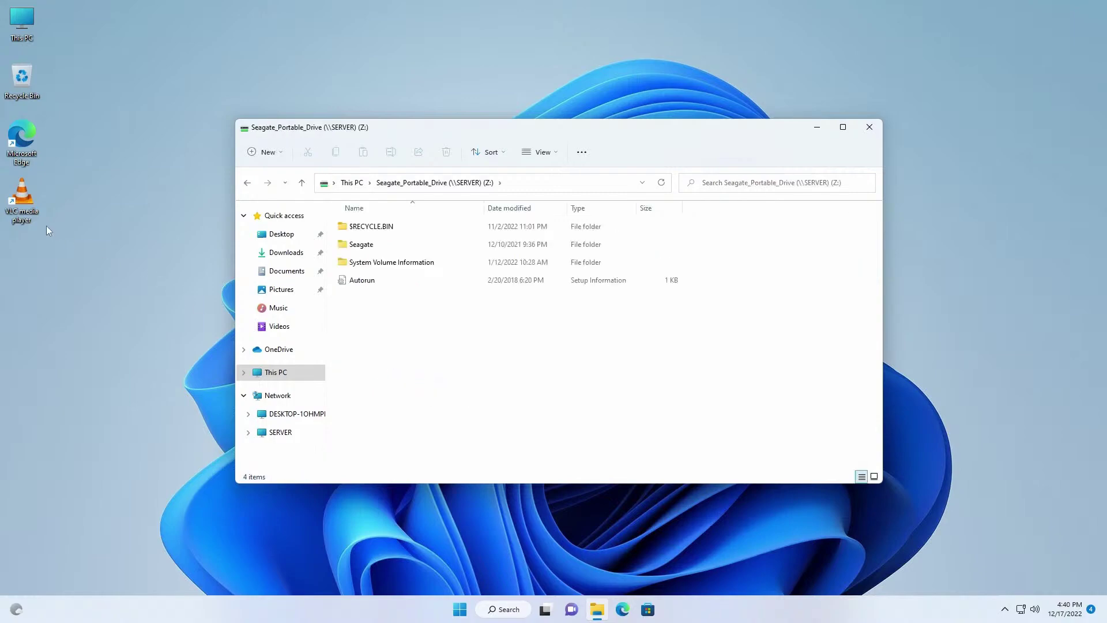
pyautogui.moveTo(26, 211); pyautogui.dragTo(434, 365)
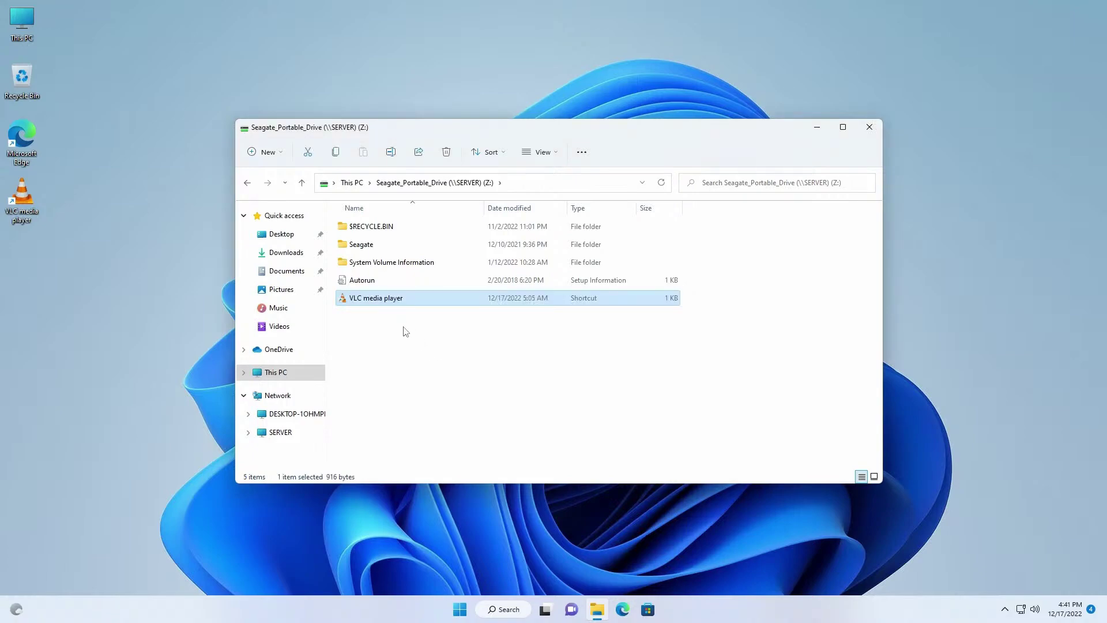
pyautogui.press('Delete')
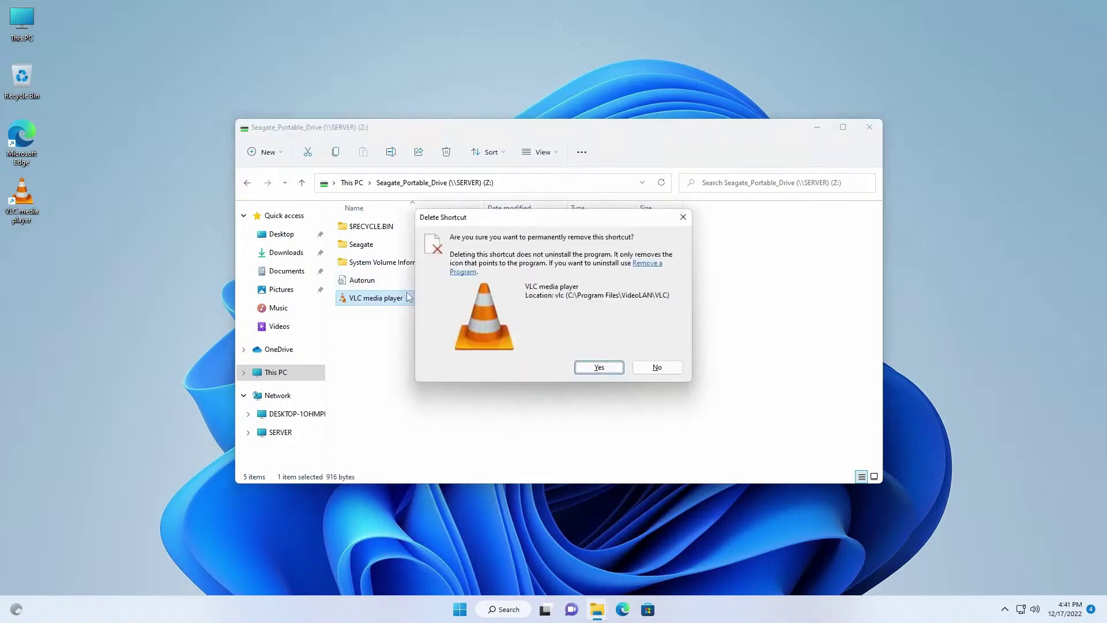